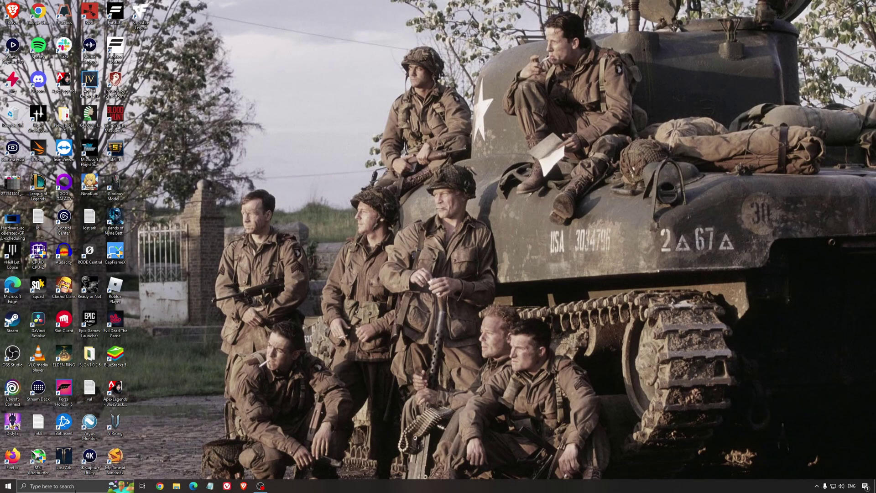
Examine the Windows Game Mode, Xbox Game Bar and Captures settings, and close the settings window
click(77, 486)
text(game mode)
key(Return)
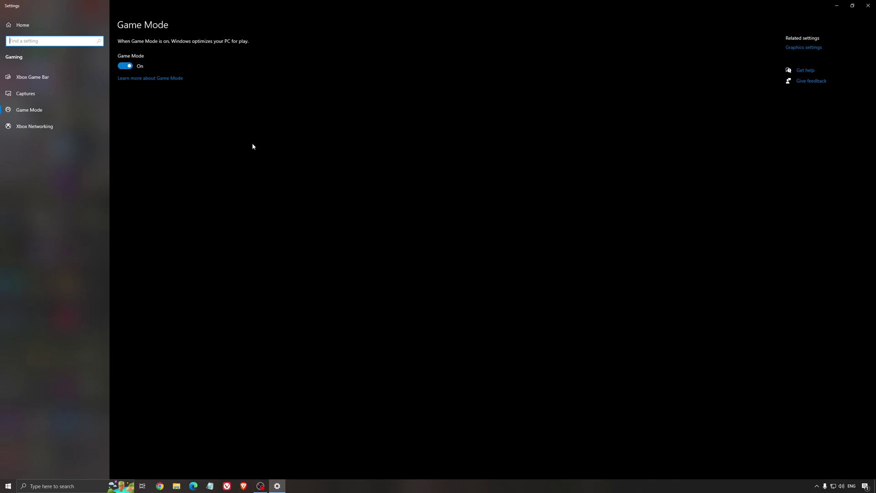
click(55, 80)
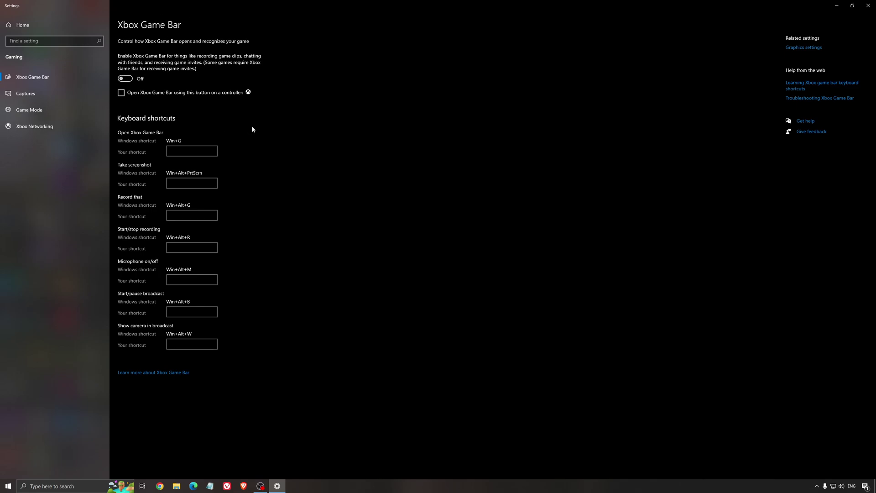
click(40, 94)
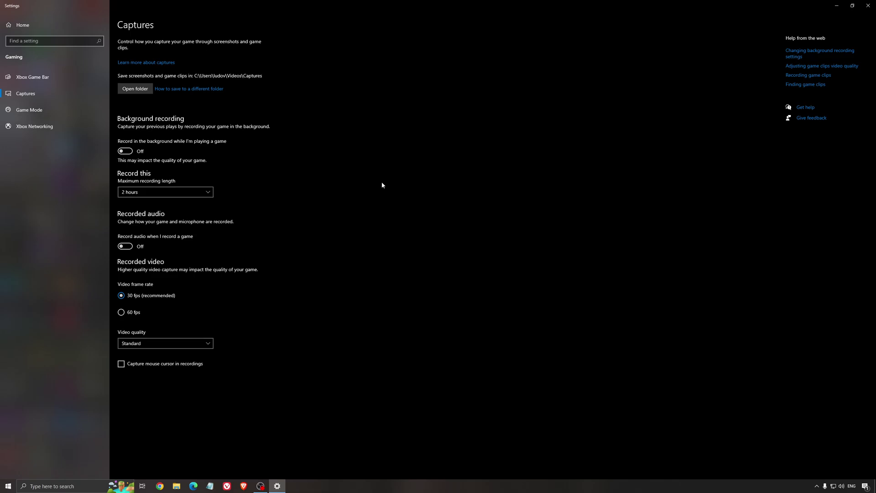
click(868, 6)
View the saved image of the Hardware-accelerated GPU scheduling setting on the desktop and close it
double_click(13, 219)
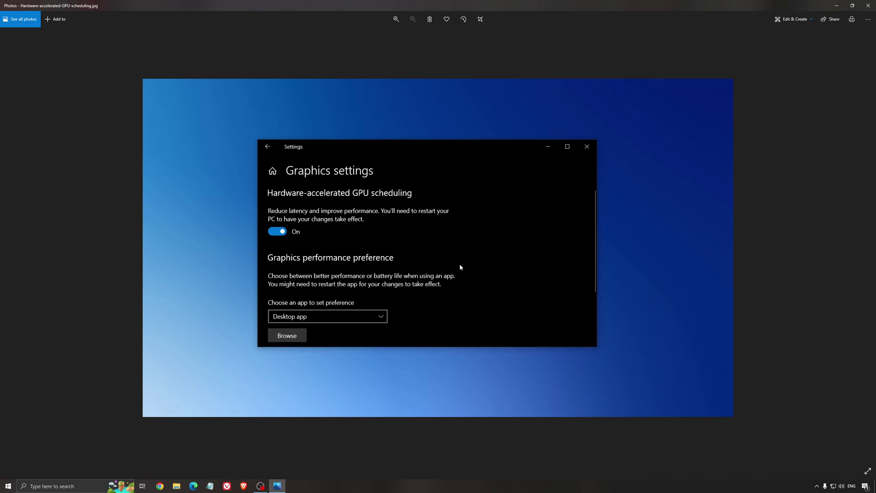
click(868, 5)
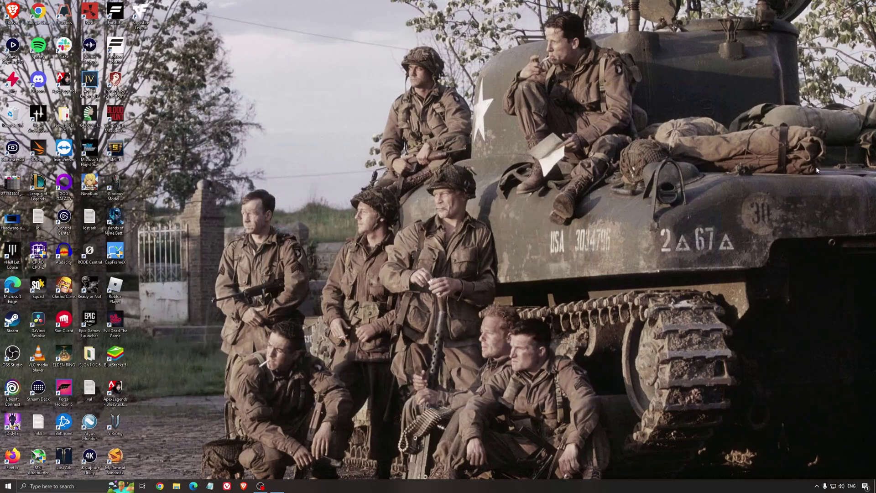
Open AMD Software and check for graphics driver updates from its home page
click(816, 486)
click(823, 460)
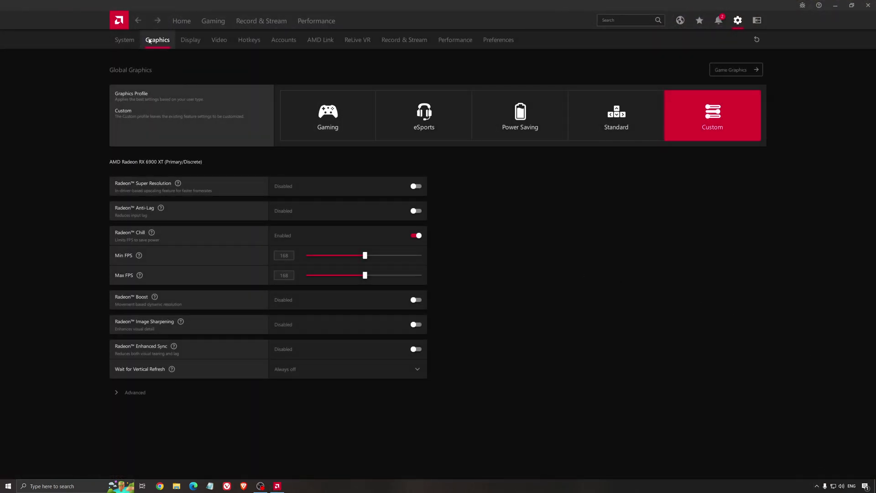
click(176, 24)
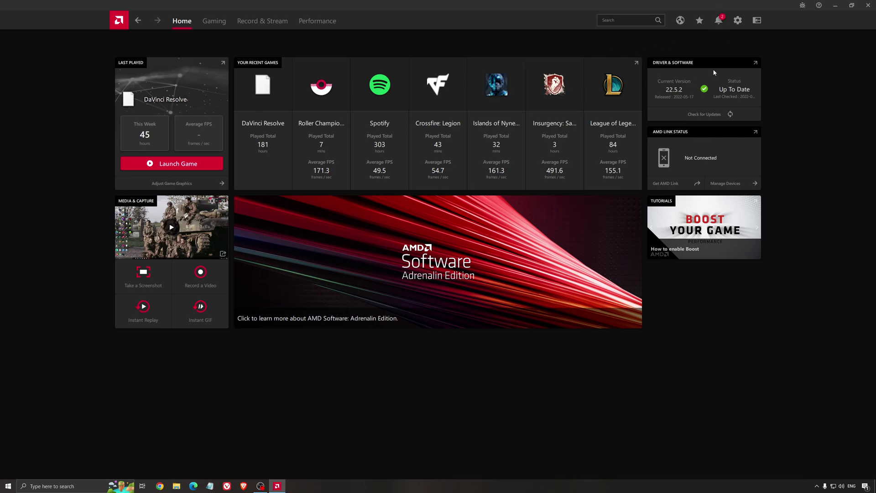
click(704, 114)
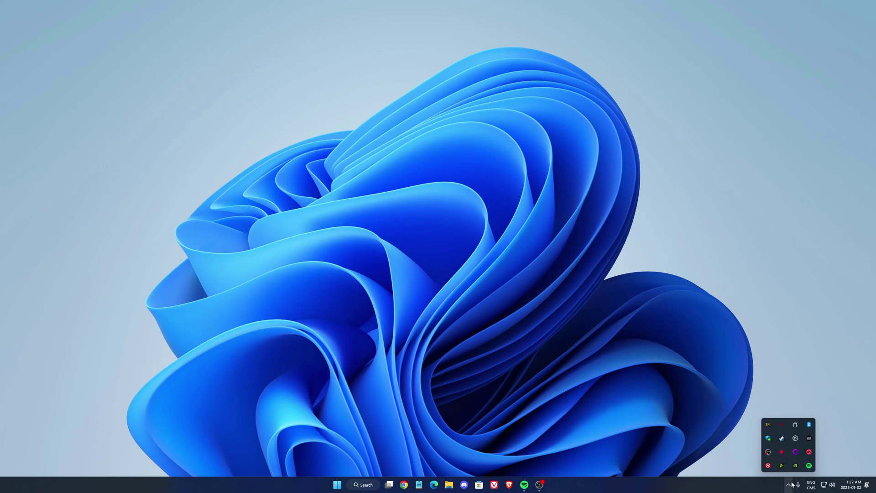
Open NVIDIA Control Panel and examine the global Manage 3D settings list down to Max Frame Rate
click(796, 465)
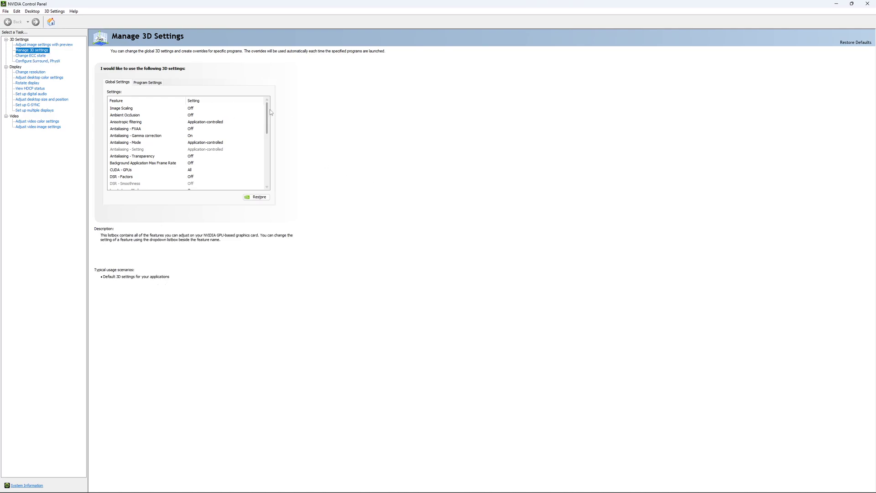
drag(268, 108, 267, 131)
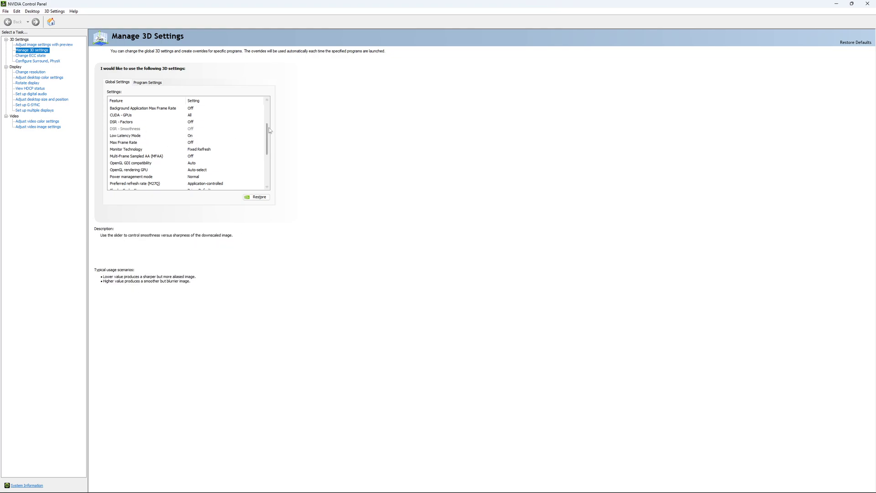
drag(269, 127, 269, 137)
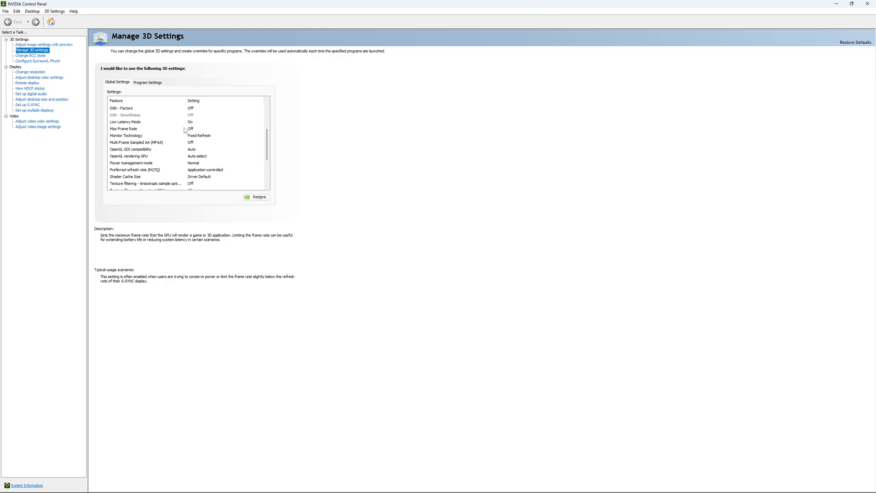
Try enabling a Max Frame Rate limit in the global 3D settings, and set it back to Off
click(186, 130)
click(187, 130)
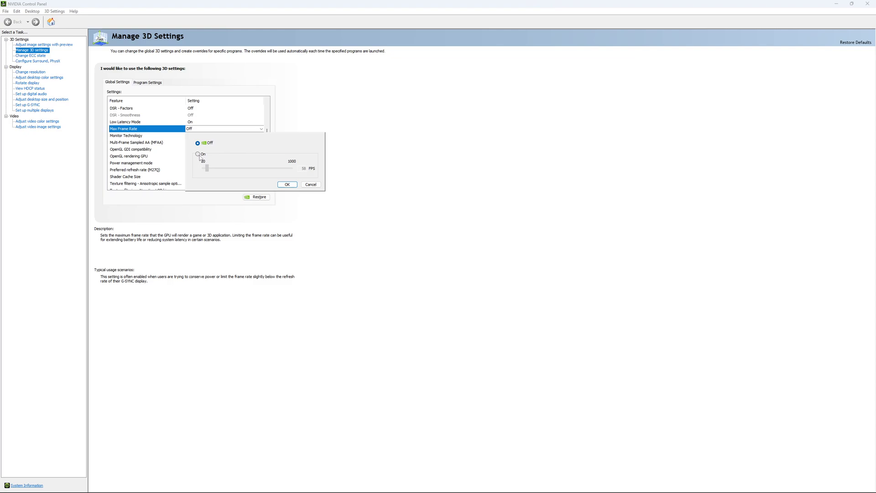
click(198, 155)
drag(207, 168, 215, 173)
drag(218, 173, 218, 173)
click(197, 142)
click(287, 185)
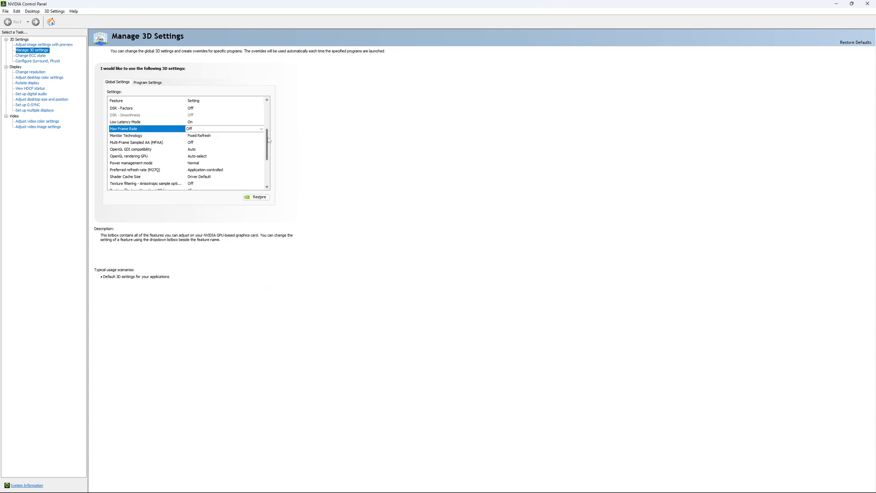
Examine the remaining global 3D settings and the ECC option for the GPU
scroll(237, 165, down, 3)
click(40, 56)
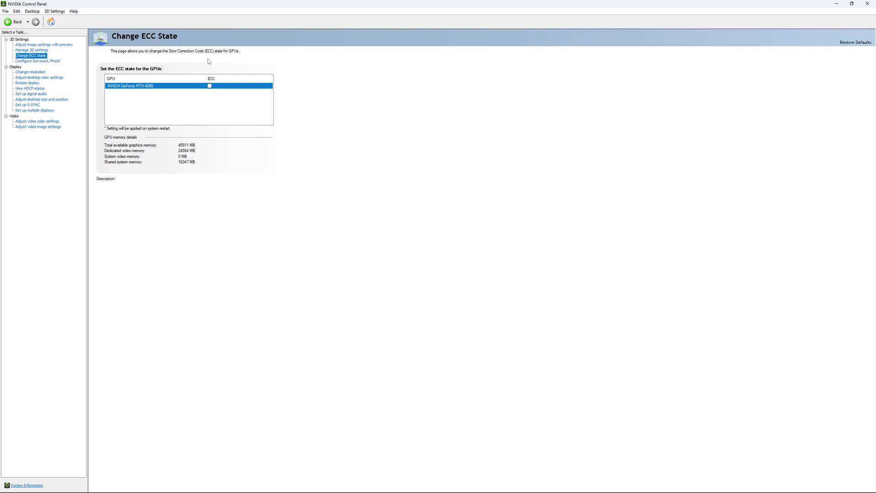
mouse_move(230, 87)
Examine the display's resolution and available refresh rates, and open the G-SYNC setup
click(22, 72)
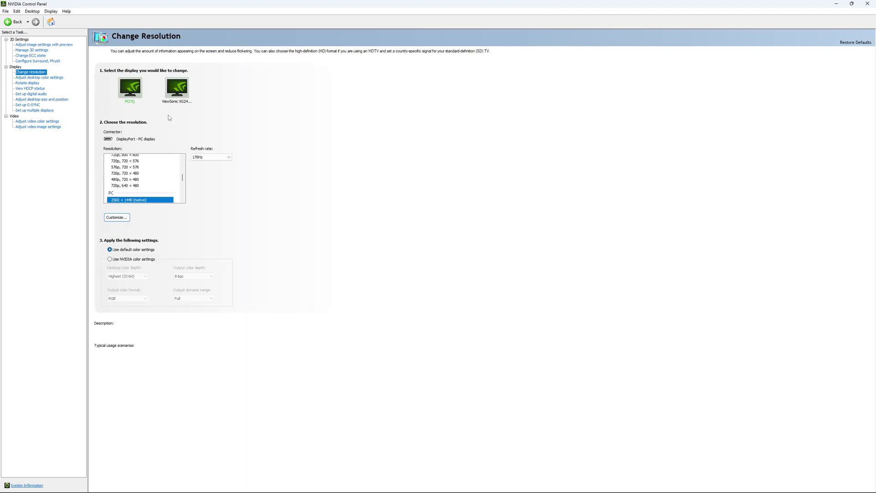
mouse_move(145, 199)
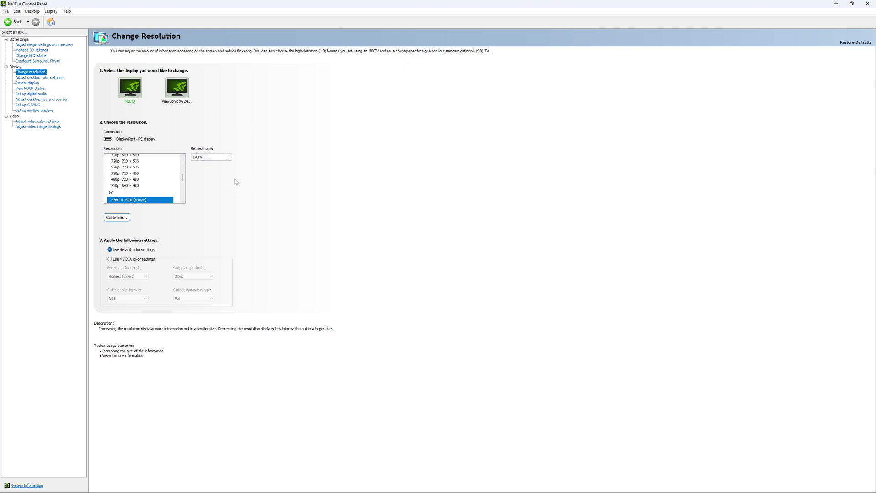
click(216, 157)
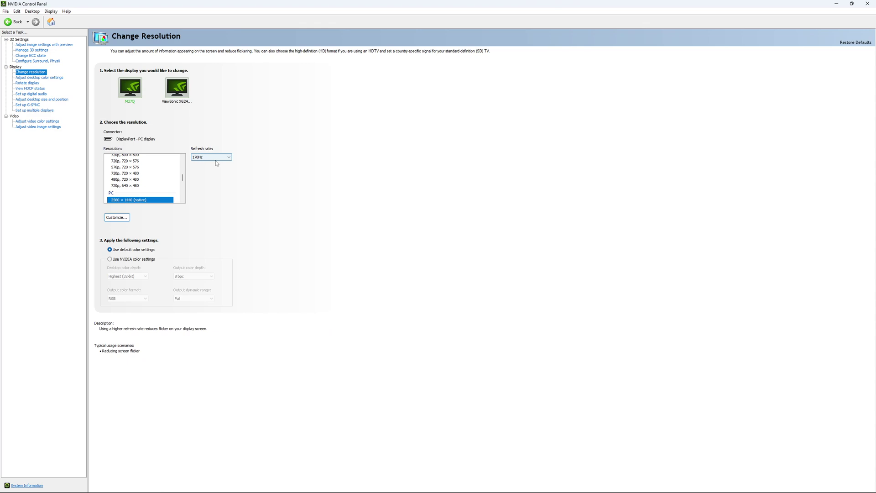
click(216, 163)
click(202, 156)
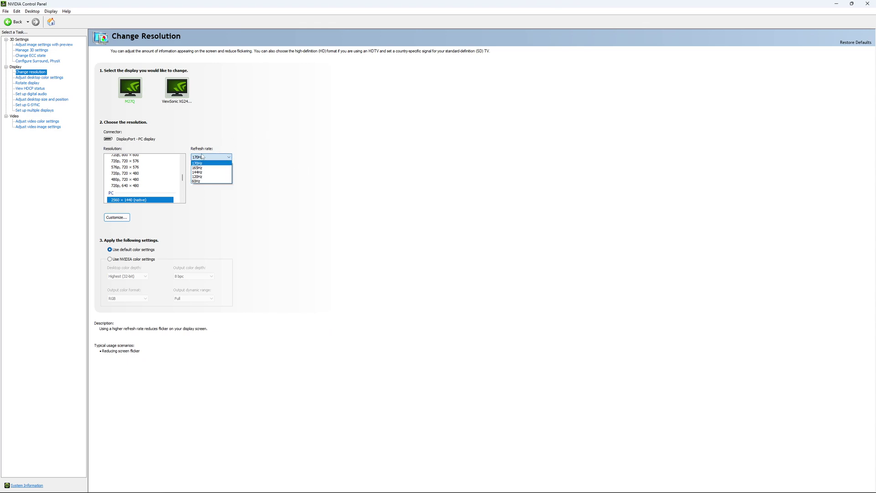
click(312, 157)
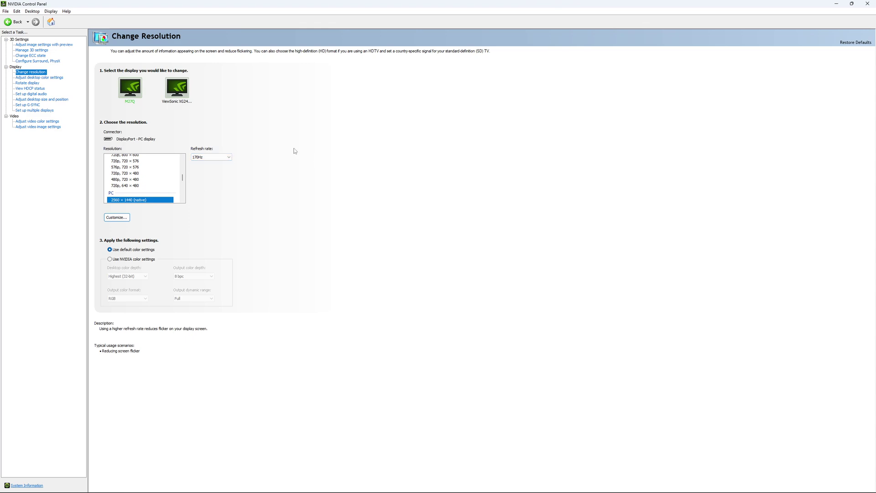
click(29, 106)
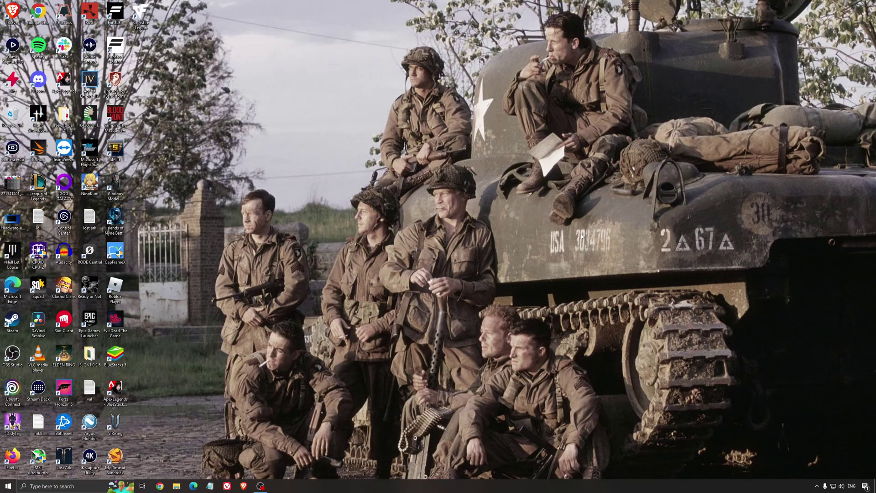
Open the Edit Plan Settings for the Windows power plan and go up to Power Options
click(84, 489)
text(nvidia)
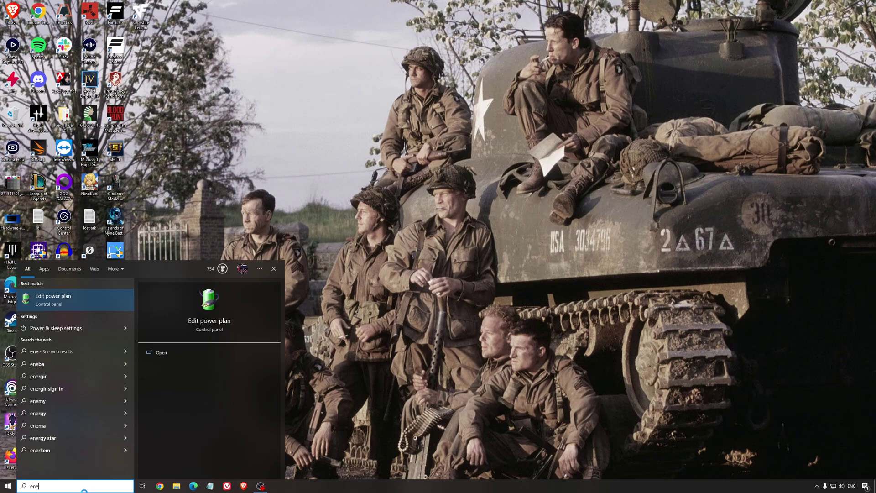
key(Return)
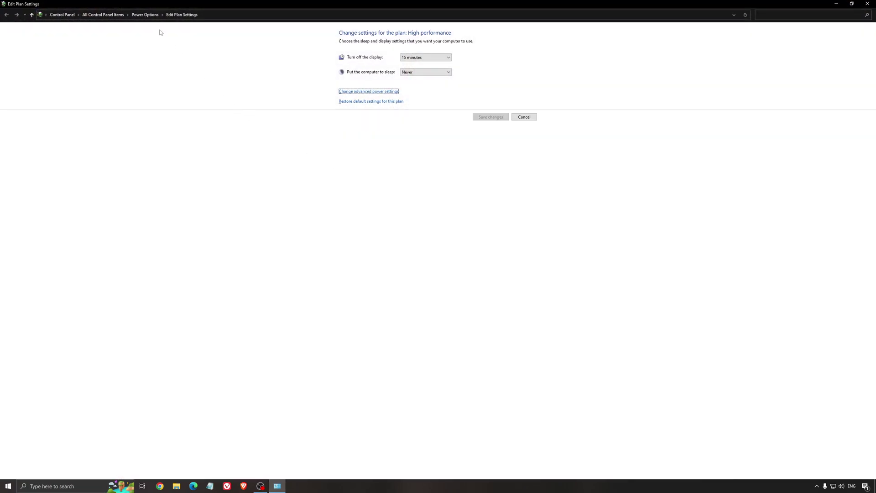
click(150, 16)
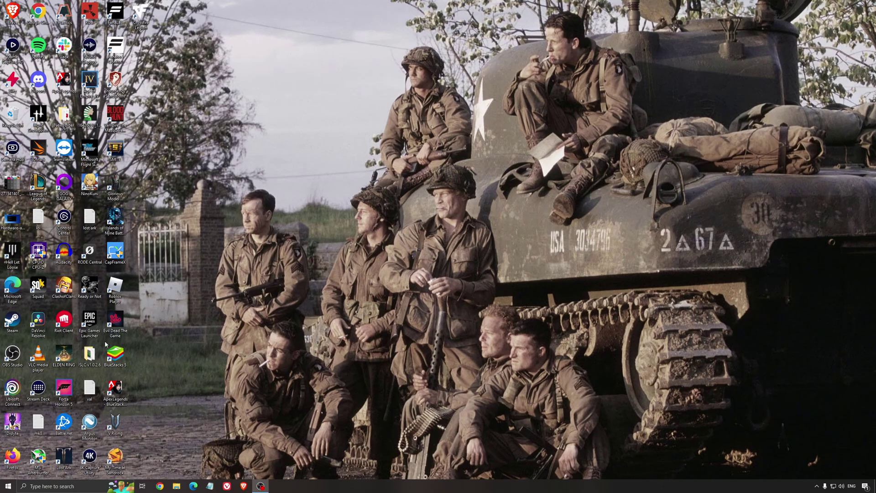
Launch Intelligent standby list cleaner from the ISLC v1.0.2.6 folder on the desktop
double_click(89, 354)
click(121, 77)
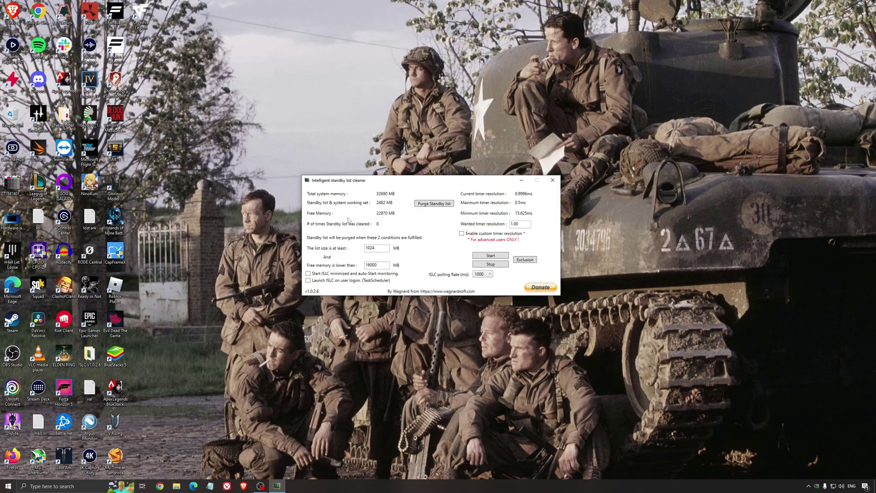
drag(365, 183, 362, 189)
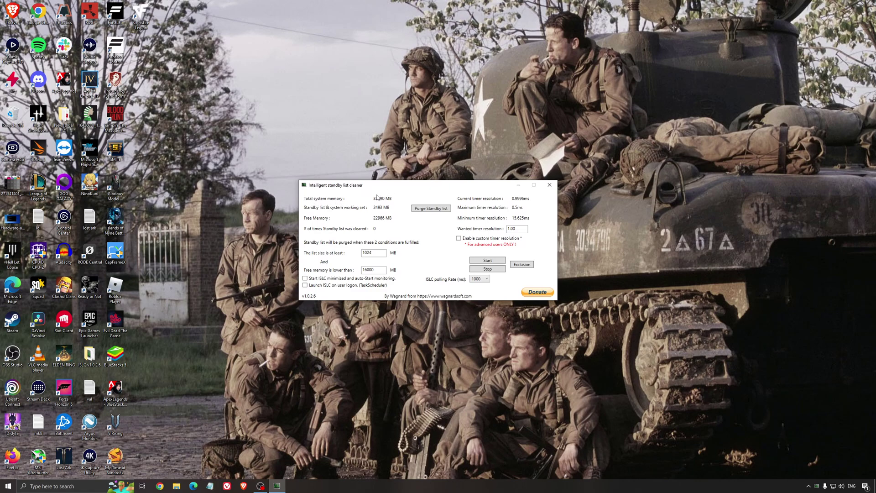
Start the automatic standby list purging and minimize the cleaner window
drag(383, 270, 338, 270)
click(489, 260)
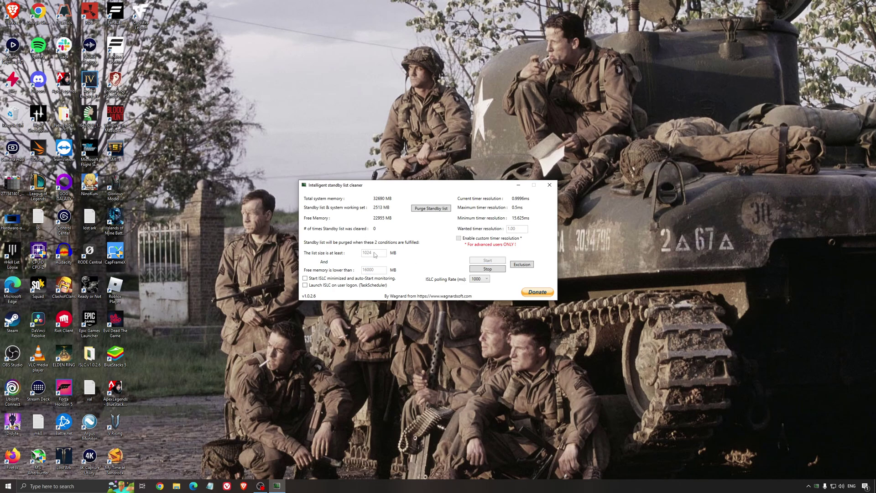
drag(463, 184, 492, 183)
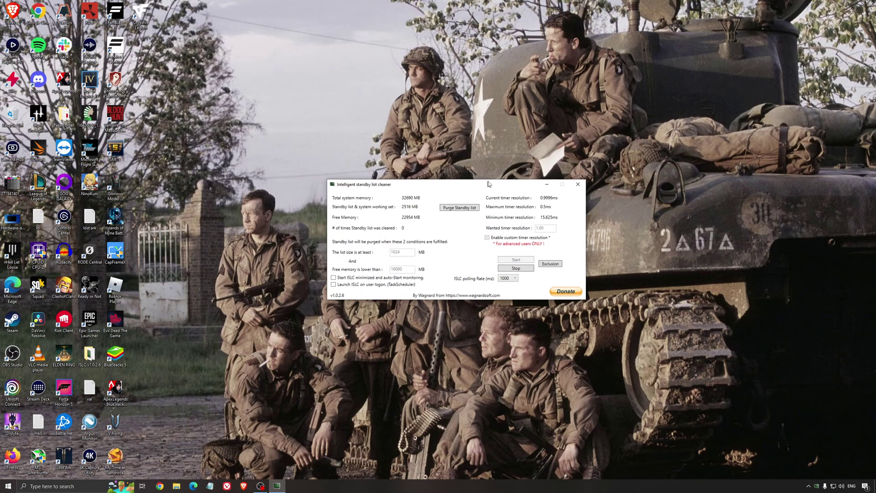
click(548, 185)
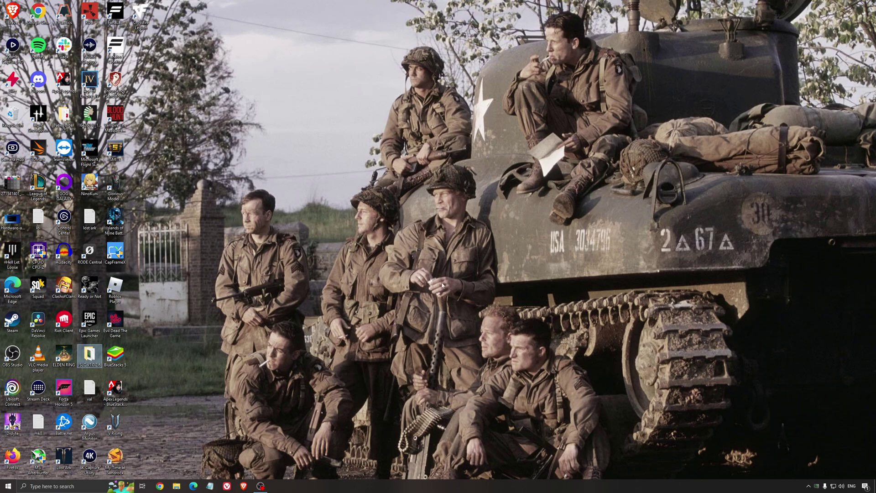
Examine the game's Visual settings down to FPS Limit and open its Graphics settings
click(423, 246)
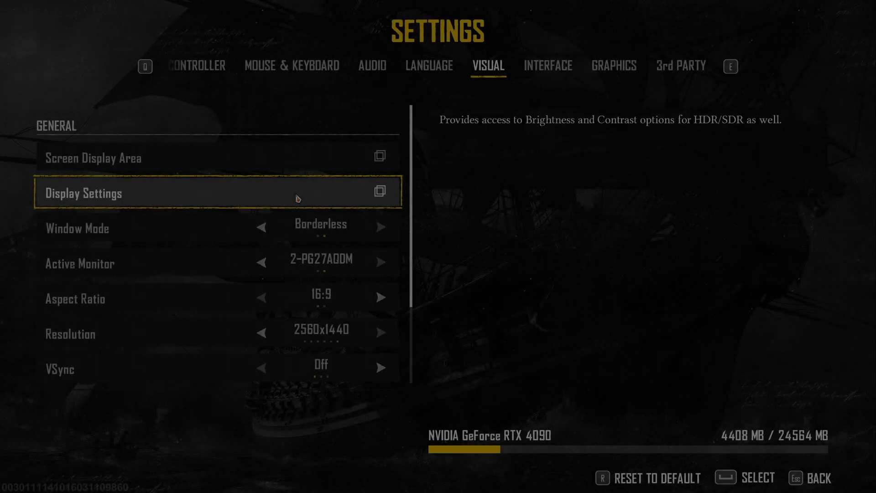
scroll(292, 228, down, 2)
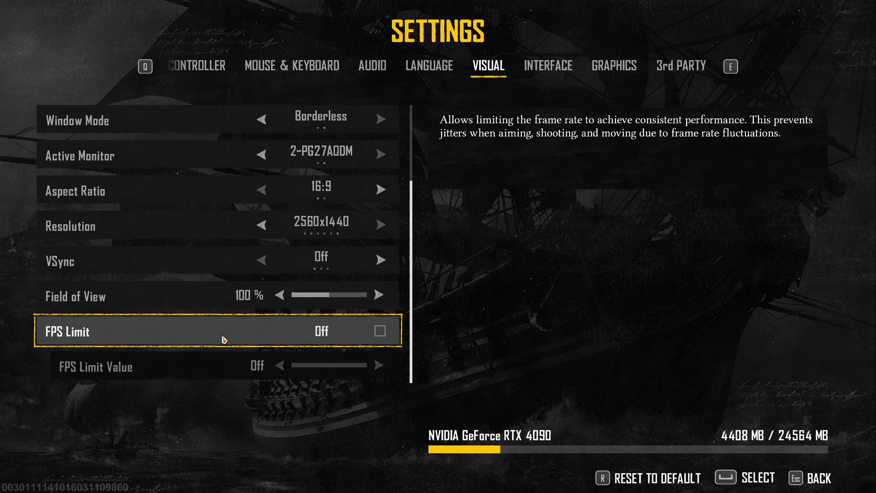
click(622, 72)
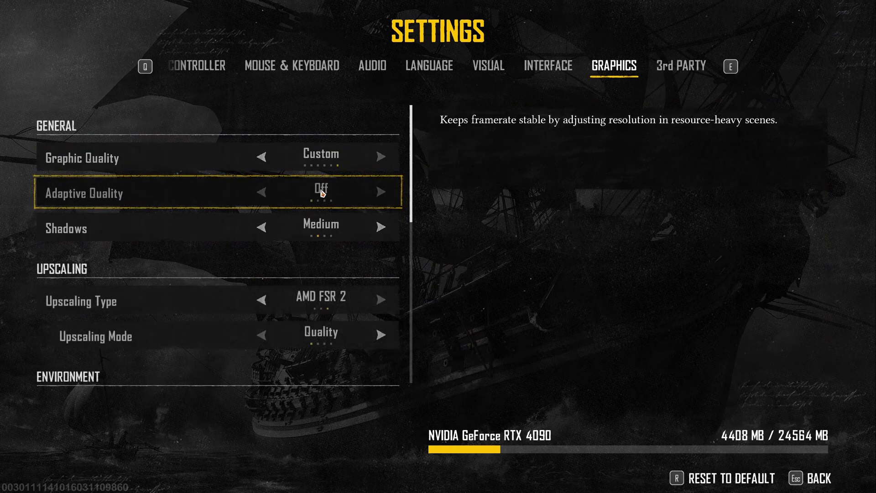
Try the Shadows quality at Very High and Low, and set it back to Medium
key(Right)
key(Right)
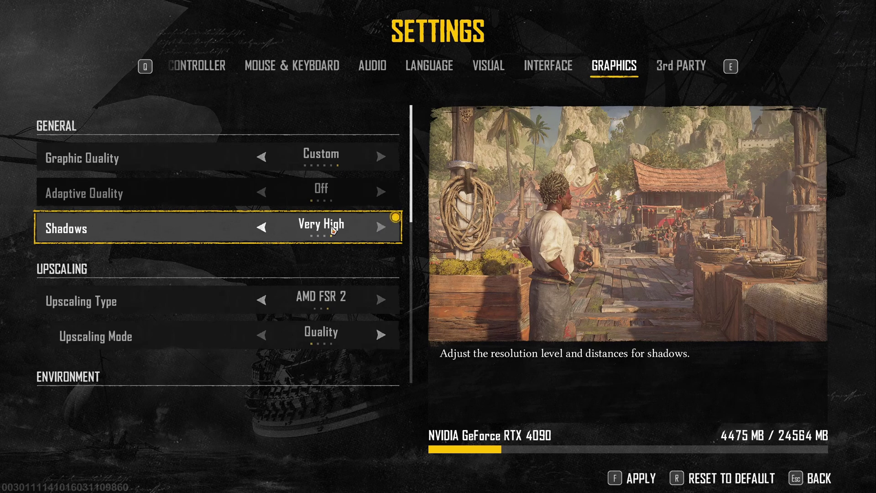
click(261, 226)
click(261, 226)
click(260, 226)
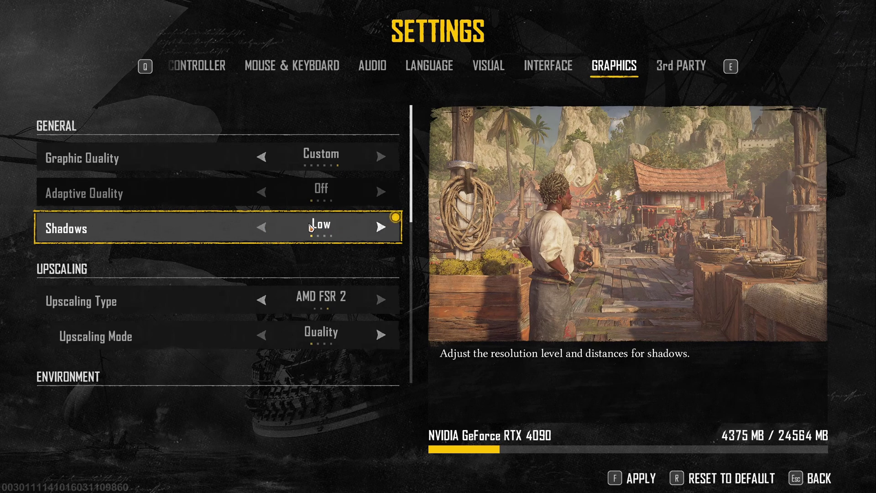
click(381, 227)
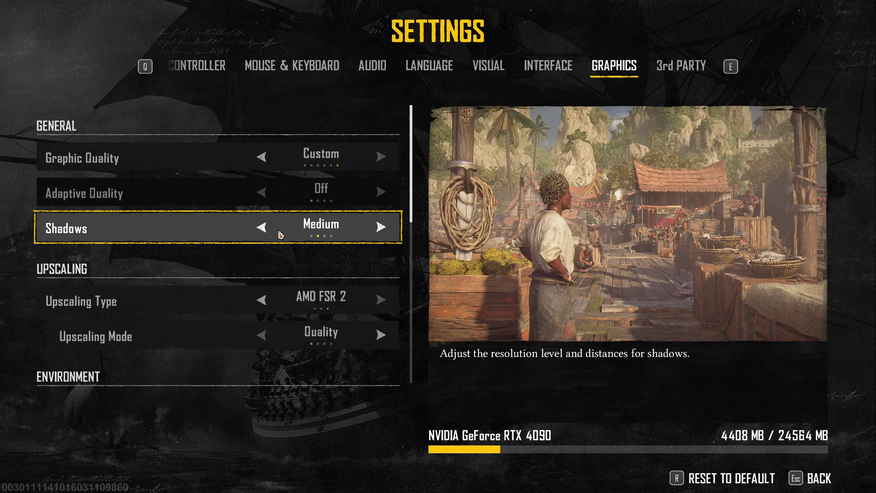
click(262, 227)
click(381, 227)
scroll(340, 269, down, 2)
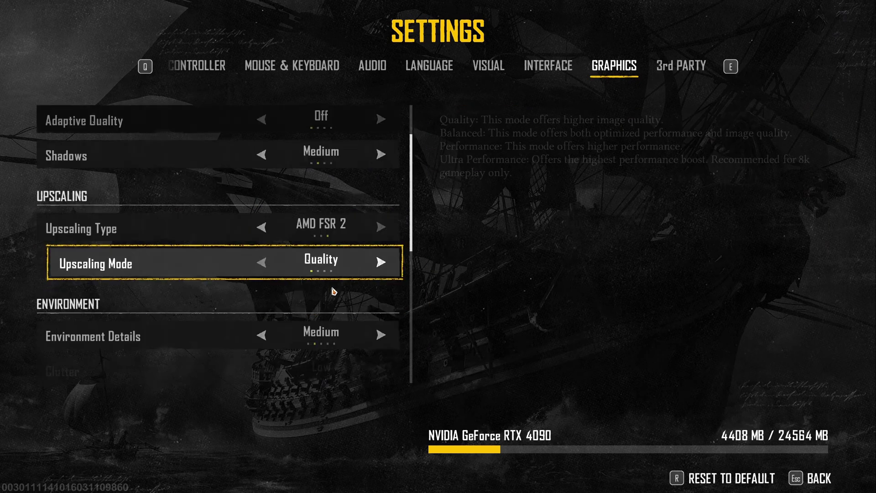
Switch the Upscaling Type to TAA, try NVIDIA DLSS, and set it back to TAA
click(262, 228)
click(264, 227)
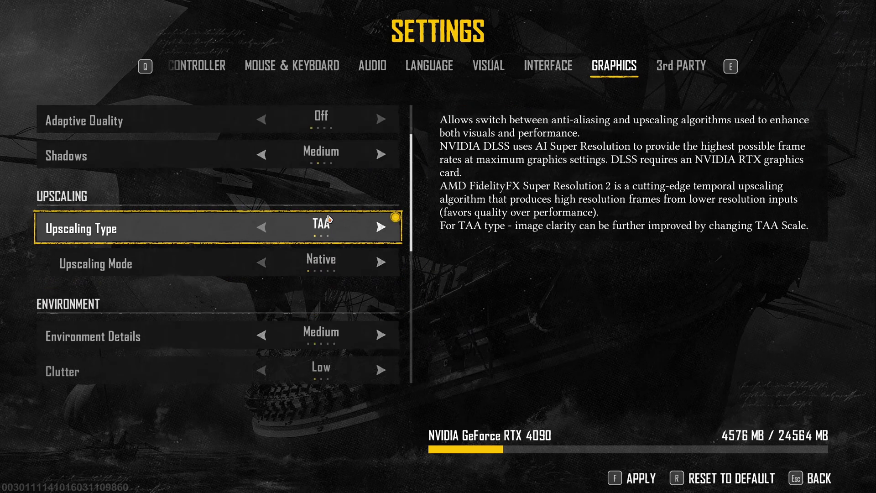
click(381, 227)
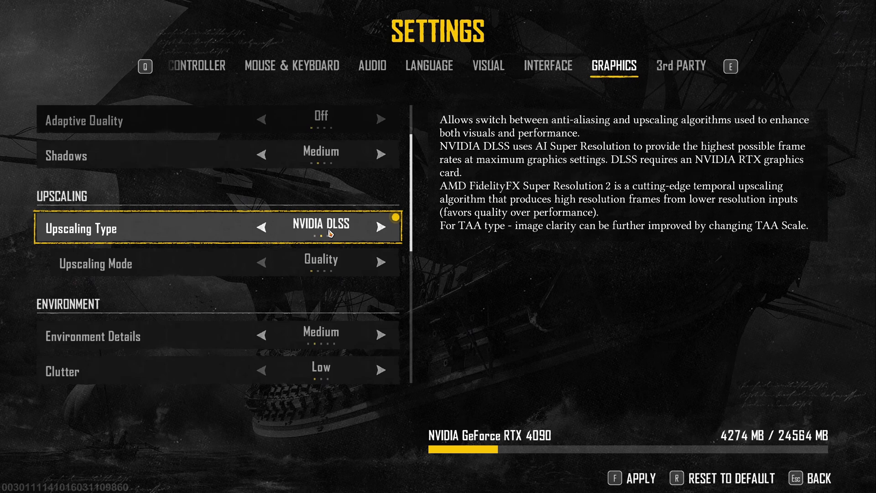
click(261, 227)
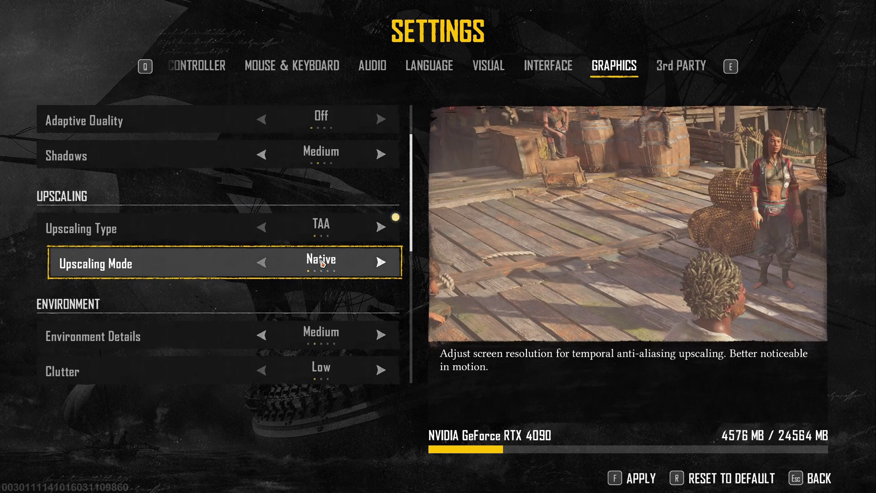
Try the TAA Upscaling Mode up to Adaptive and set it back to Native
click(381, 263)
click(381, 263)
click(380, 263)
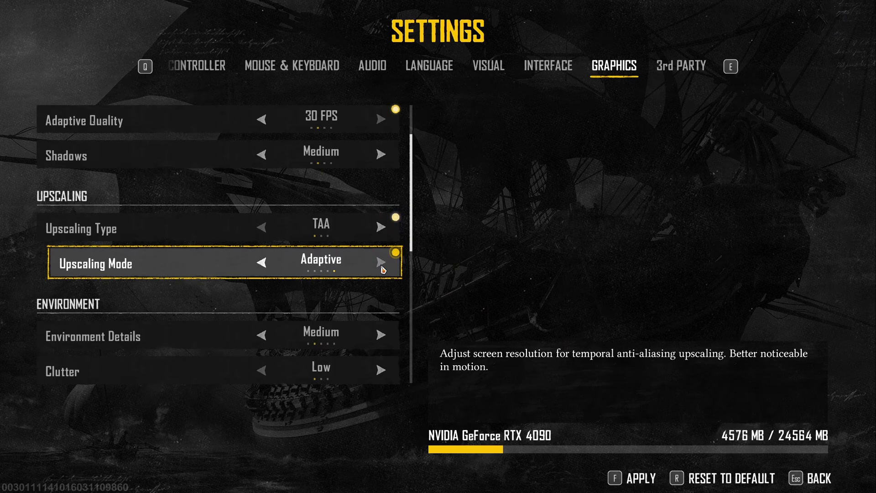
click(261, 262)
click(261, 263)
click(262, 263)
click(261, 264)
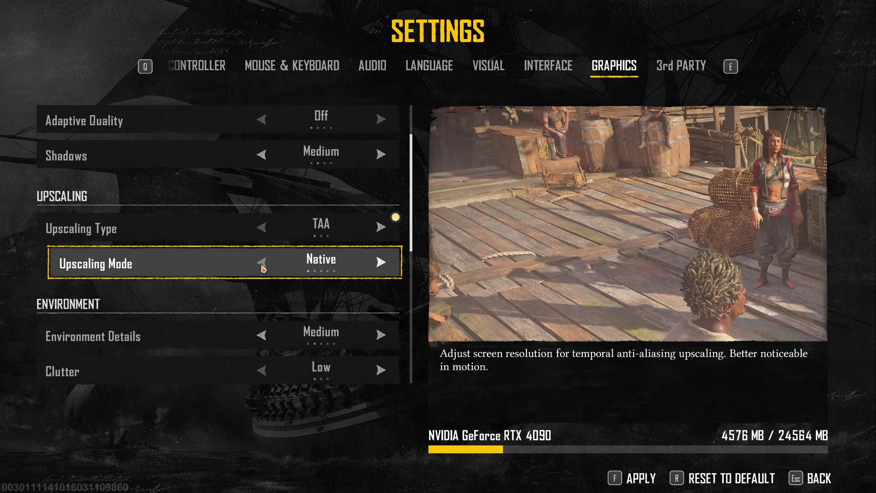
Set the Upscaling Type to NVIDIA DLSS, try its modes up to Ultra Performance, and return the mode to Quality
click(372, 239)
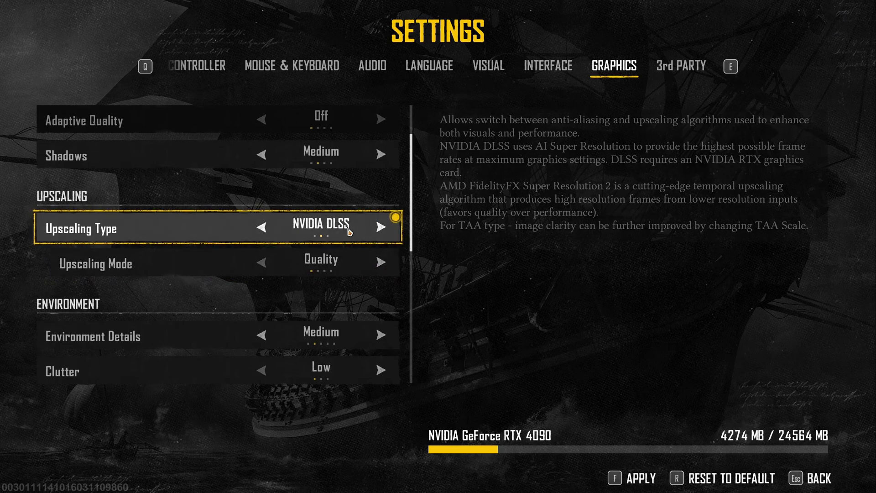
click(380, 263)
click(380, 263)
click(380, 263)
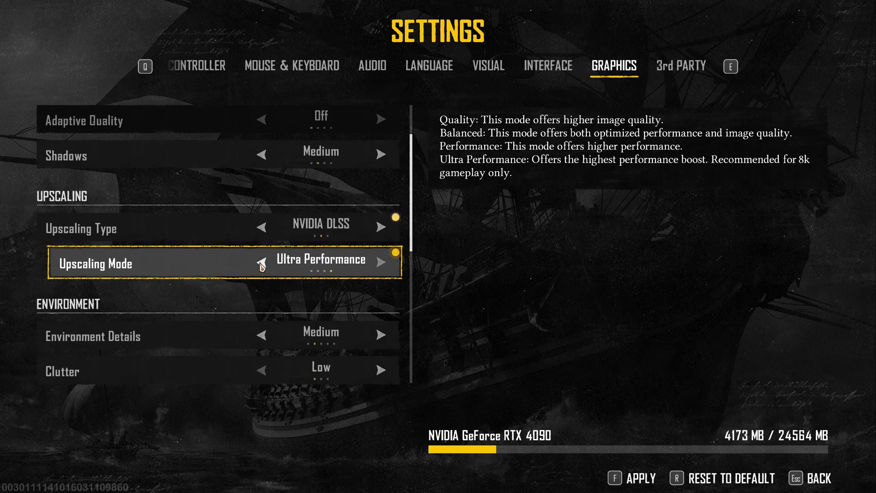
click(261, 263)
click(262, 263)
click(261, 263)
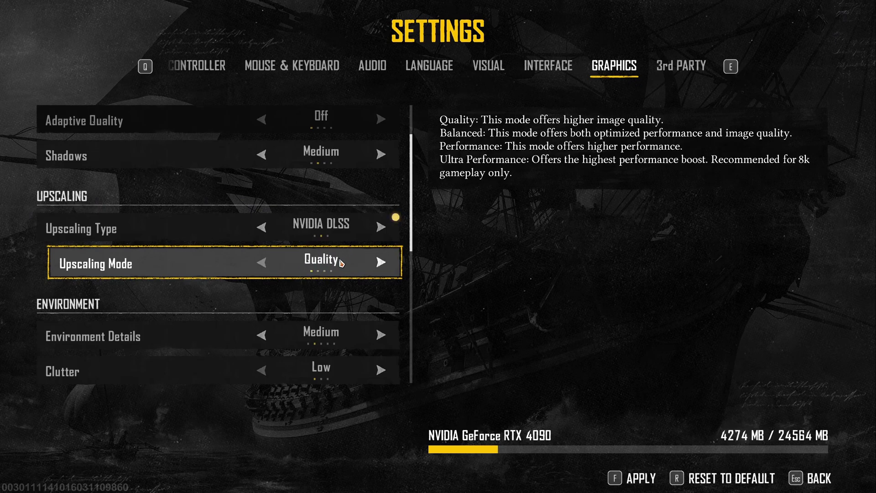
Alternate the Upscaling Type between AMD FSR 2 and NVIDIA DLSS, and leave it on NVIDIA DLSS
click(381, 227)
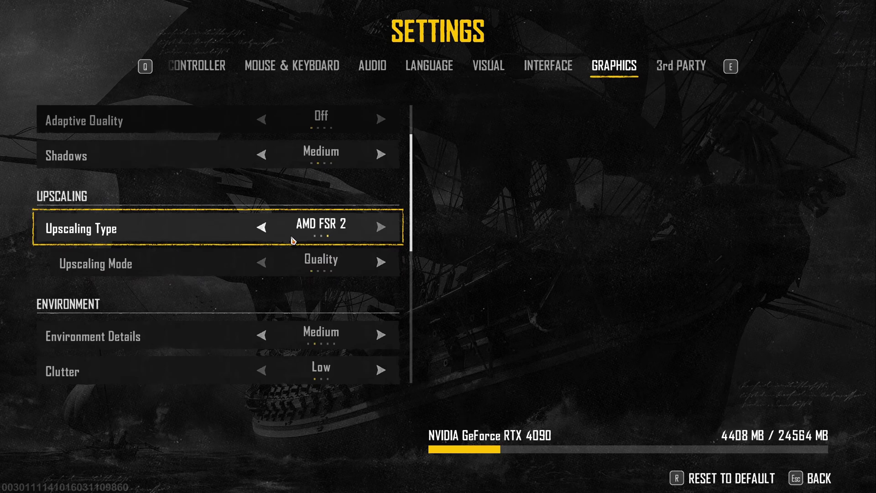
click(261, 227)
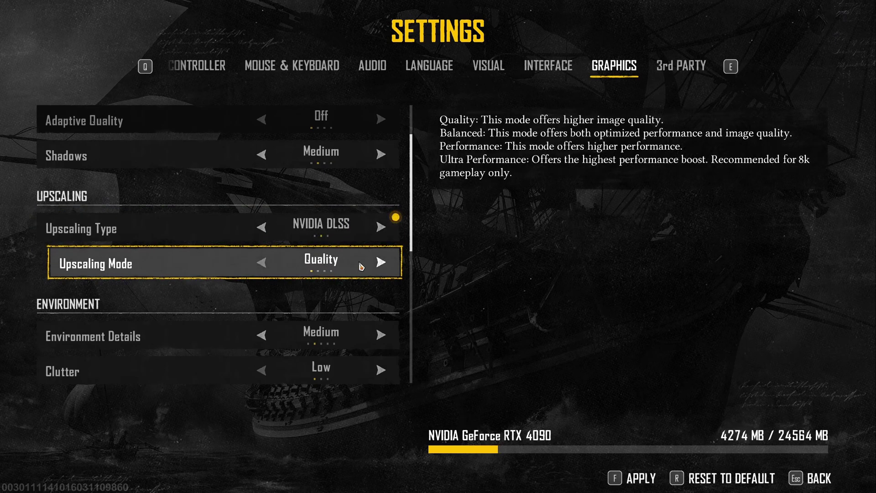
click(381, 227)
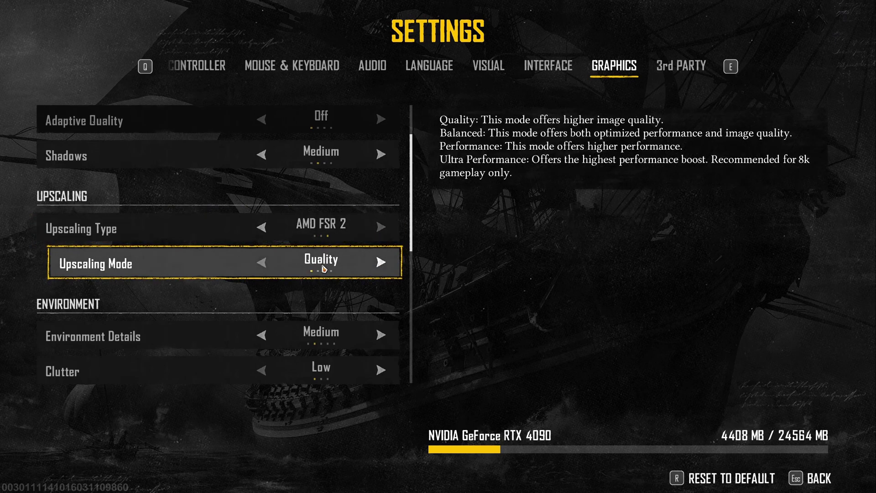
click(262, 228)
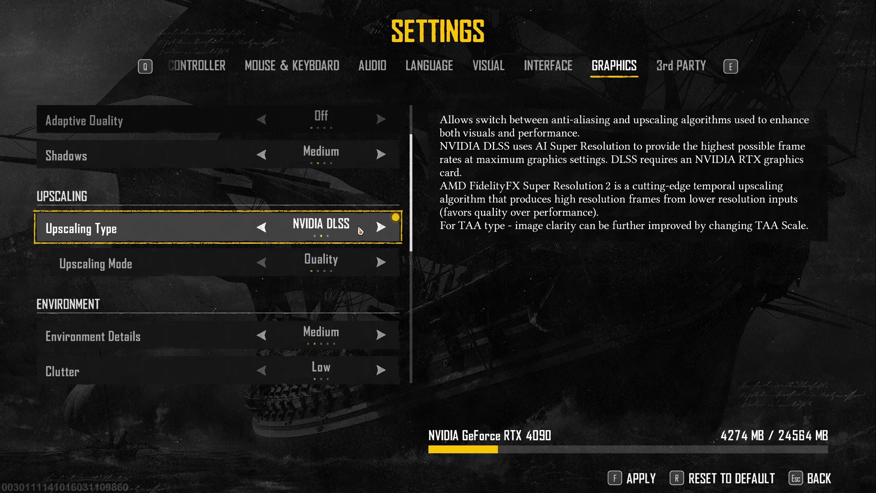
click(380, 228)
click(261, 227)
Try Environment Details at Ultra High, Very High and High, and set it back to Medium
scroll(297, 174, down, 3)
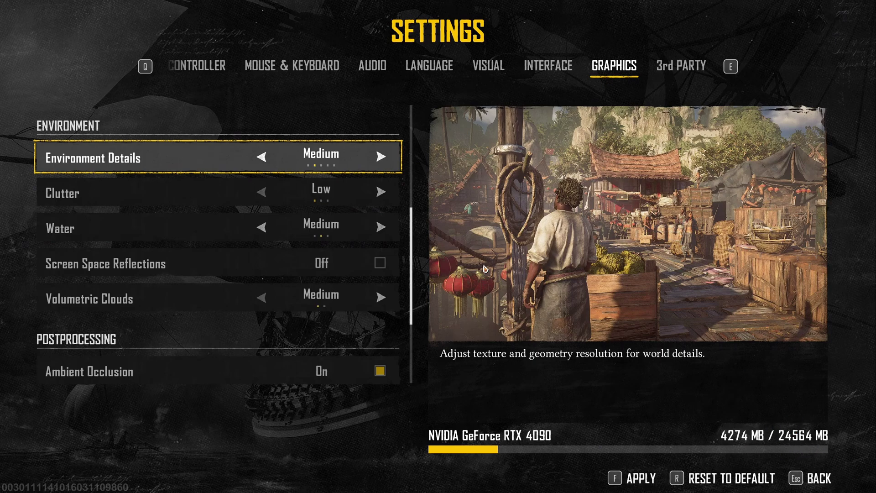
click(380, 156)
click(381, 156)
click(381, 156)
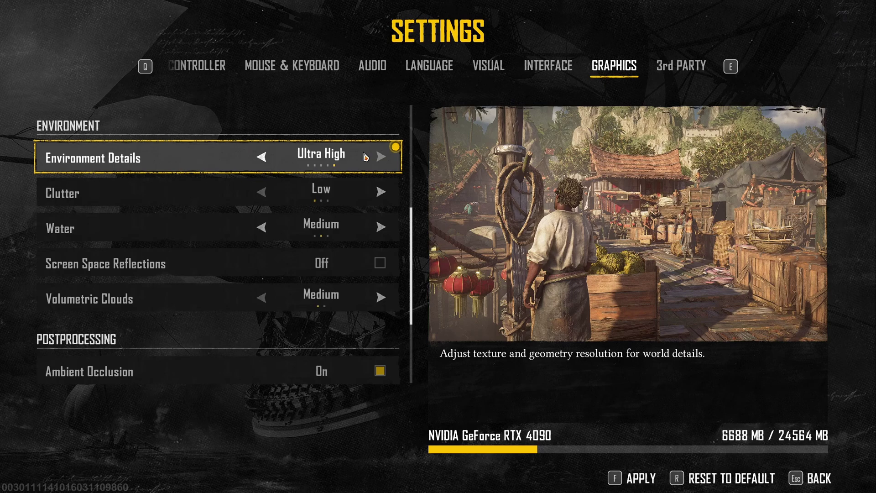
click(259, 157)
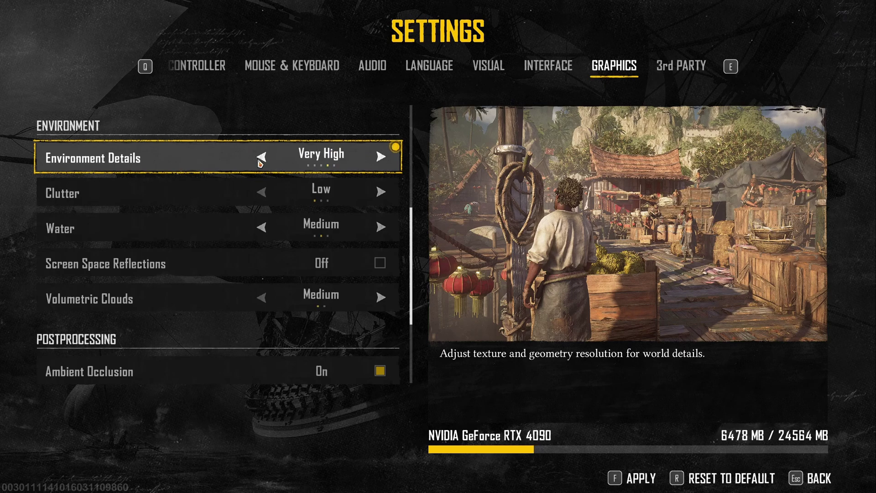
click(259, 157)
click(381, 157)
click(261, 157)
click(262, 157)
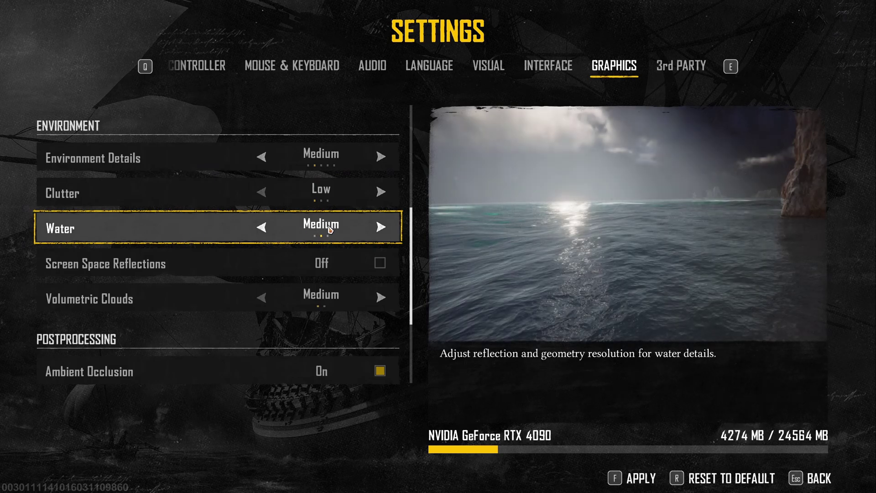
Try the Water quality at High and Low, and set it back to Medium
click(380, 228)
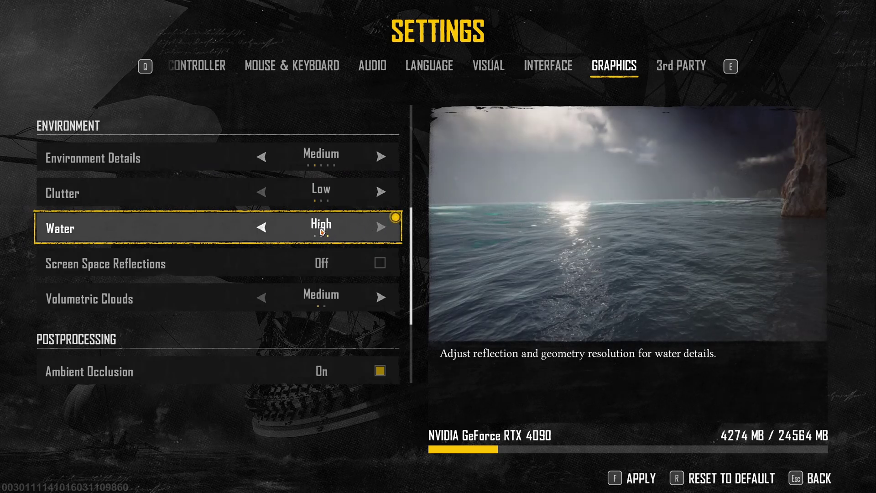
click(259, 230)
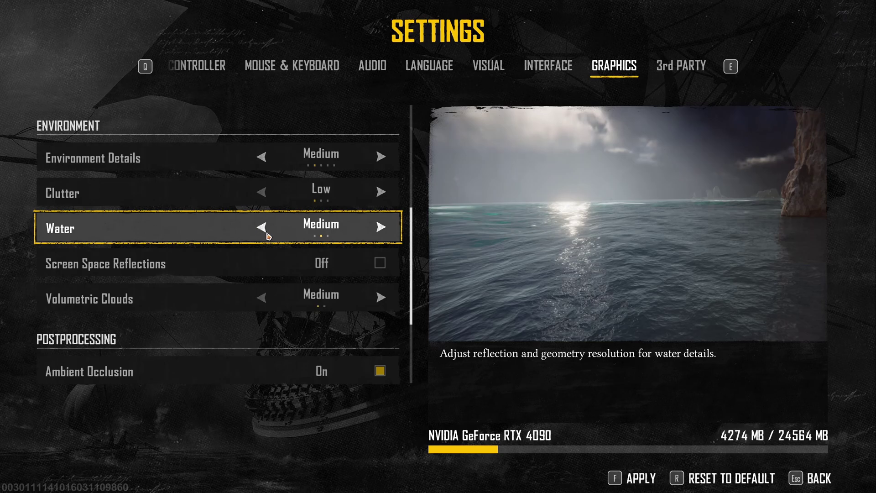
click(267, 233)
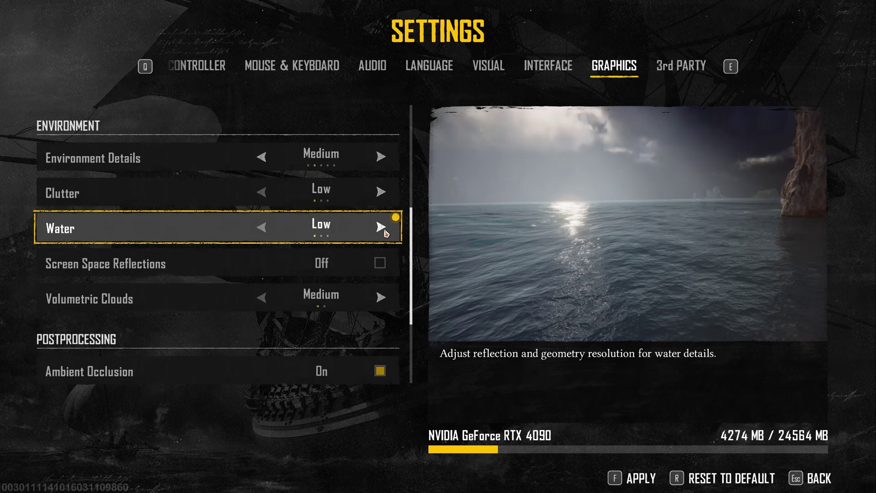
click(382, 229)
Toggle Screen Space Reflections on and off to compare the preview, and leave it off
scroll(235, 242, down, 1)
click(378, 227)
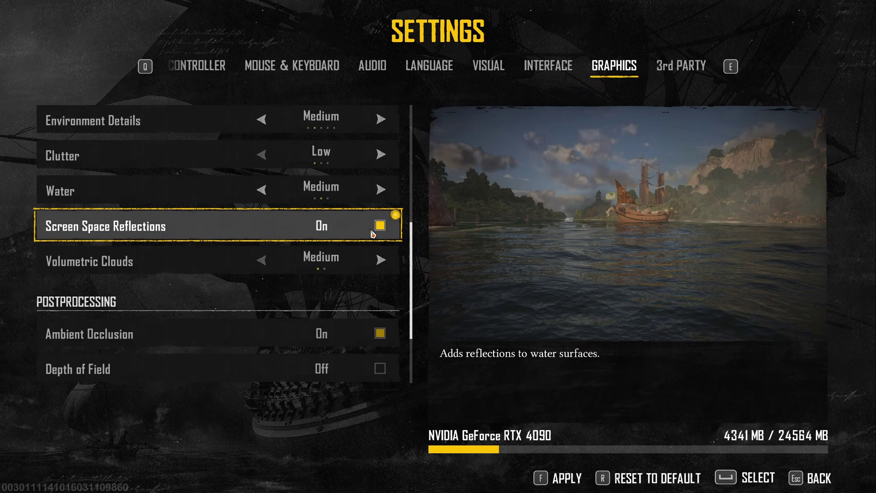
click(373, 234)
click(380, 228)
click(372, 236)
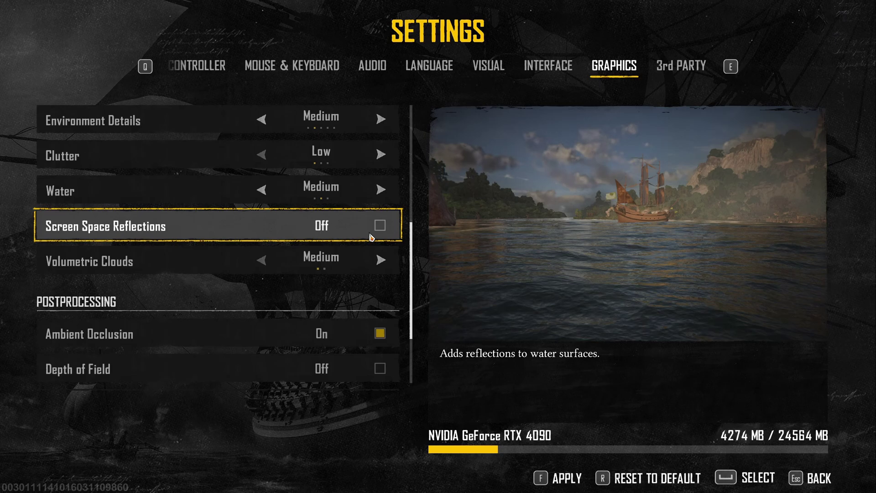
click(372, 236)
click(373, 233)
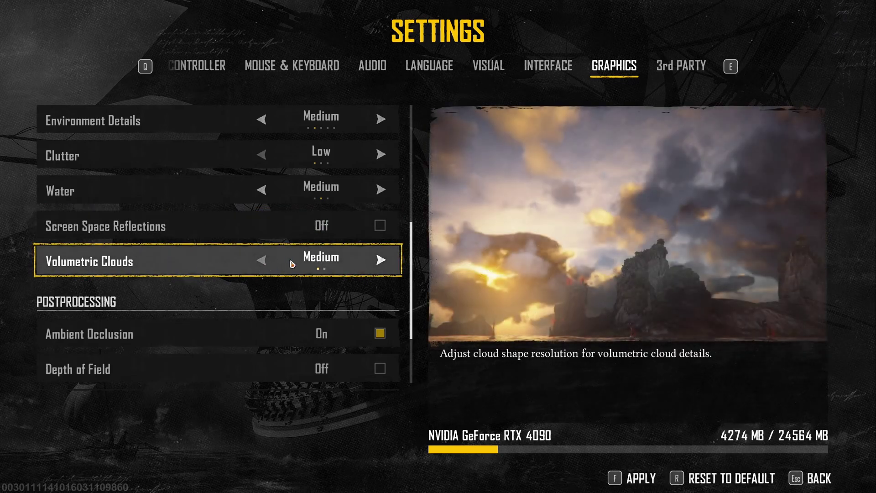
Try Ambient Occlusion off in the Postprocessing settings and turn it back on
scroll(350, 255, down, 3)
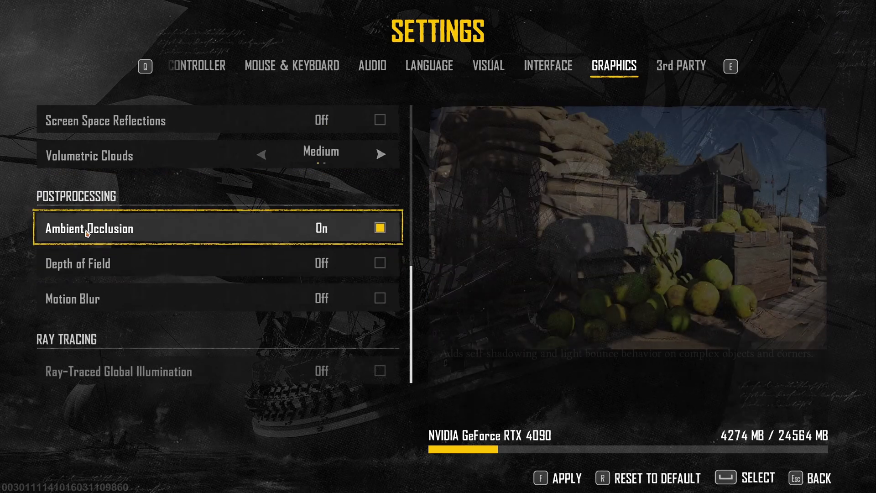
click(382, 228)
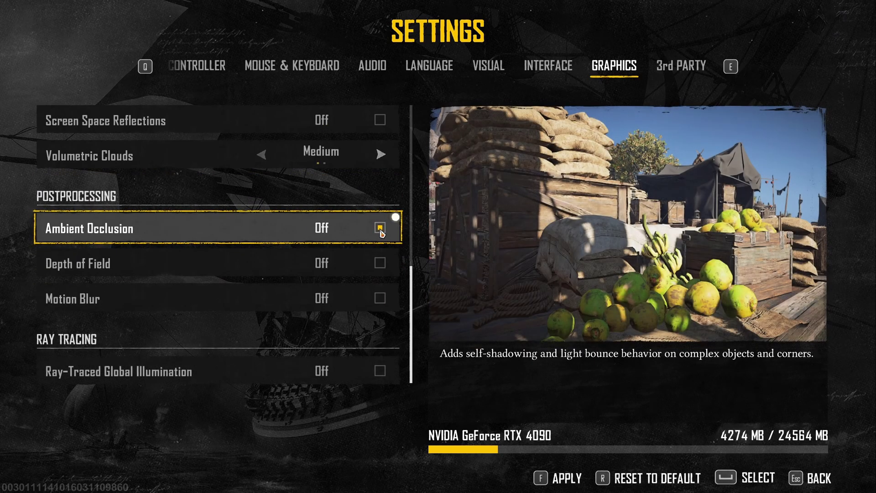
click(392, 229)
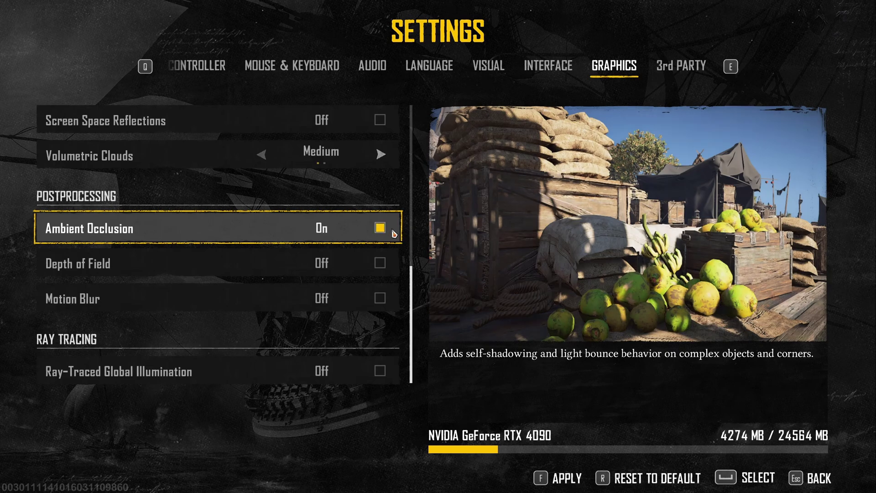